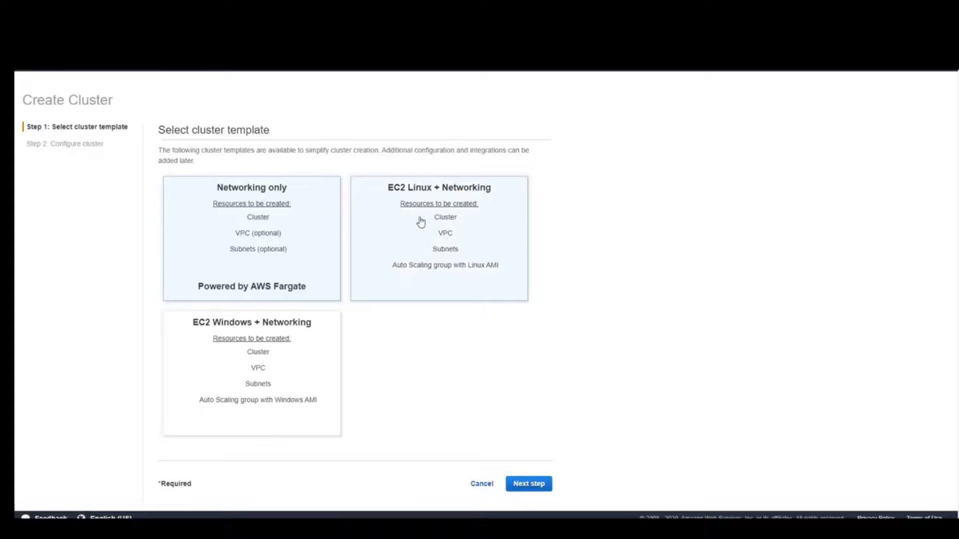
Choose the EC2 Linux + Networking cluster template and name the cluster Demo-Cluster
left_click(524, 483)
left_click(315, 162)
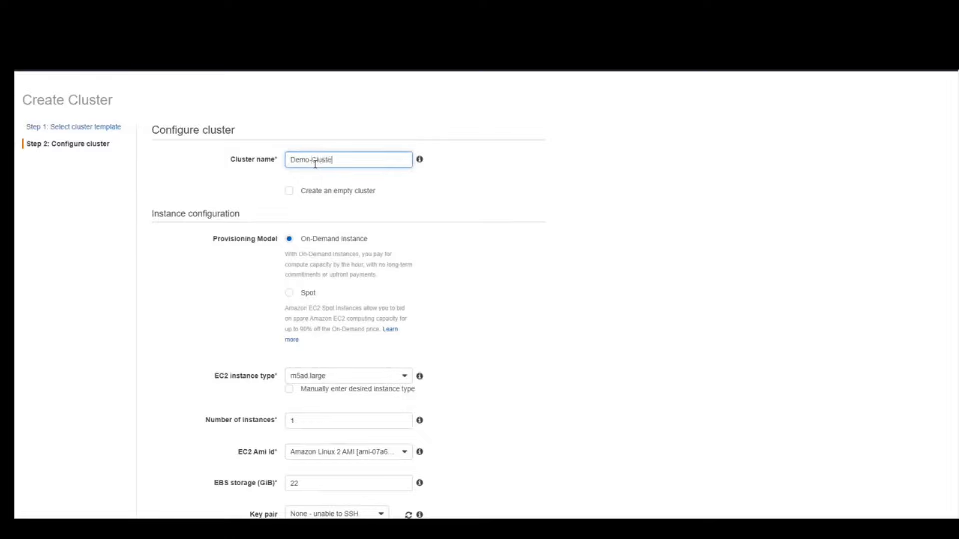
left_click(363, 380)
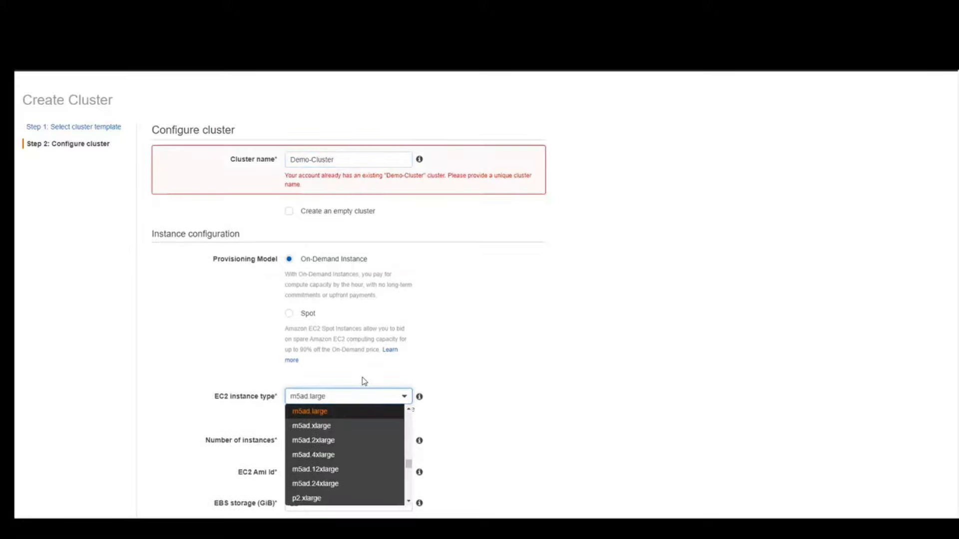
Replace the cluster name with Test-Cluster
left_click(361, 156)
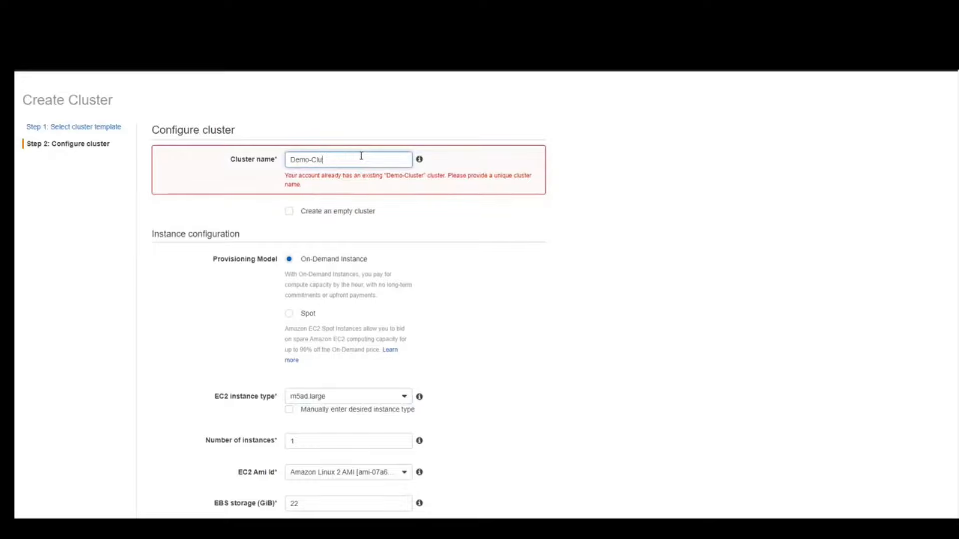
key("BackSpace")
key("BackSpace")
key("BackSpace")
key("BackSpace")
key("BackSpace")
key("BackSpace")
key("BackSpace")
key("BackSpace")
Set the cluster's EC2 instance type to t2.micro
left_click(323, 397)
scroll(325, 402, "down", 5)
scroll(326, 402, "down", 10)
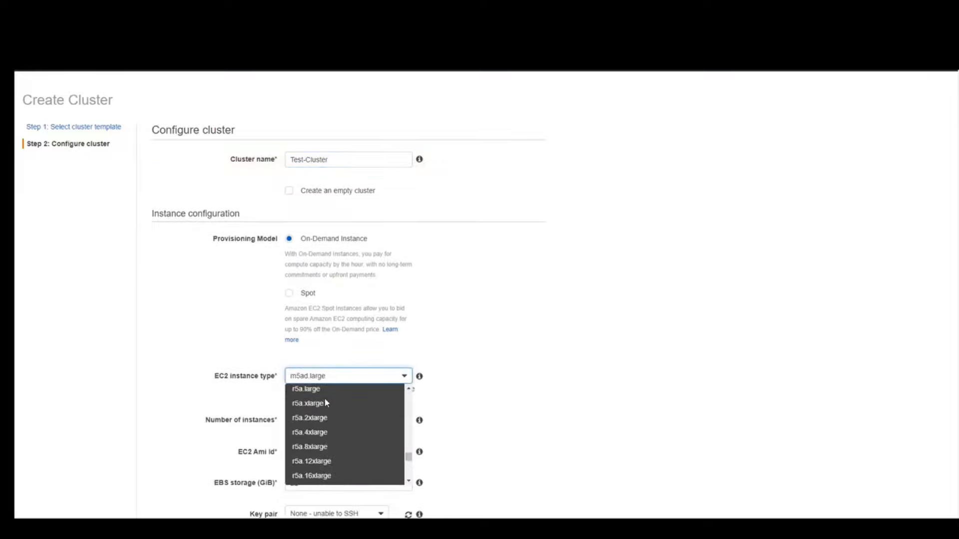
scroll(330, 422, "down", 1)
scroll(330, 424, "up", 1)
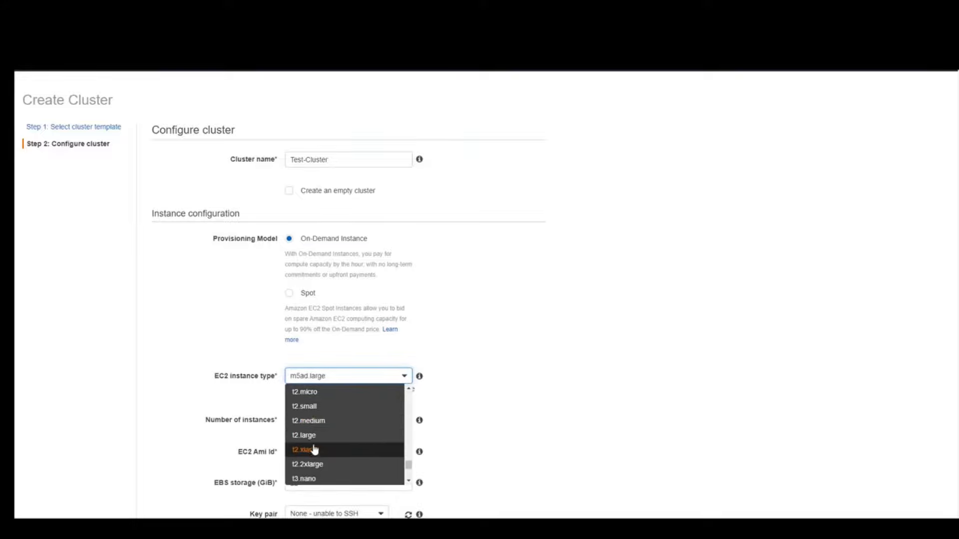
left_click(317, 393)
Assign the cluster the existing VPC vpc-01e9bbf69a121dba1 and its 10.0.1.0/24 subnet in us-east-1b
scroll(298, 444, "down", 2)
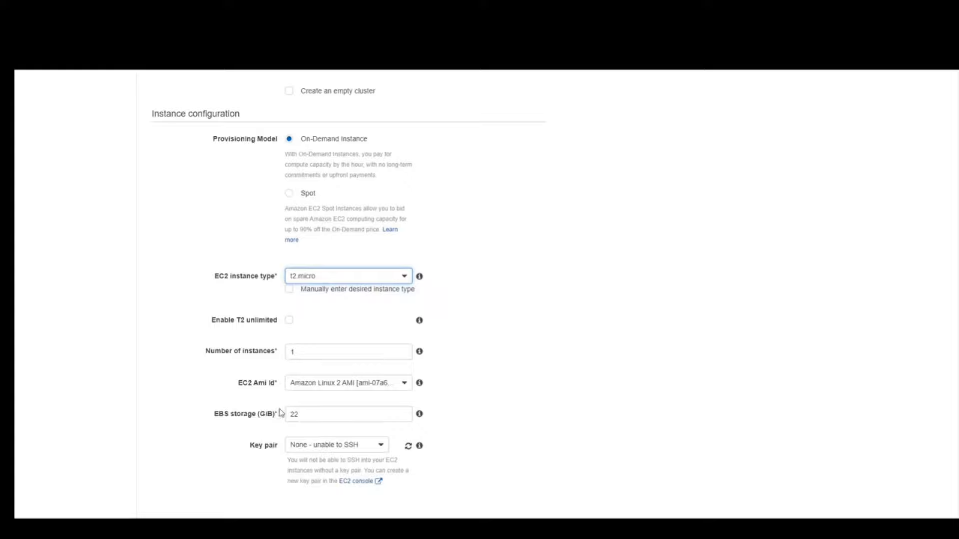
scroll(295, 430, "down", 3)
left_click(354, 435)
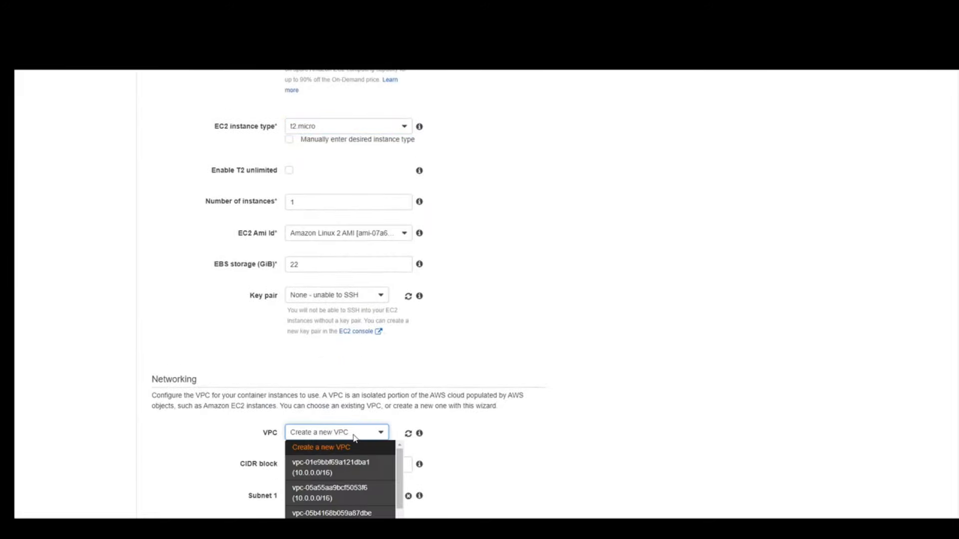
left_click(339, 464)
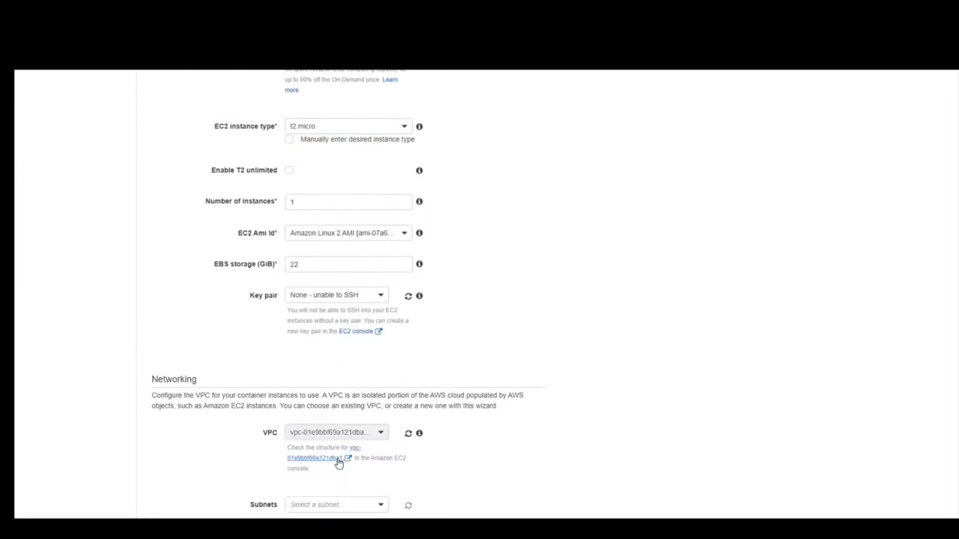
scroll(336, 454, "down", 2)
left_click(323, 408)
left_click(316, 433)
Create the cluster, keeping the default security group, inbound rules and container instance IAM role
scroll(316, 433, "down", 1)
scroll(316, 433, "down", 1)
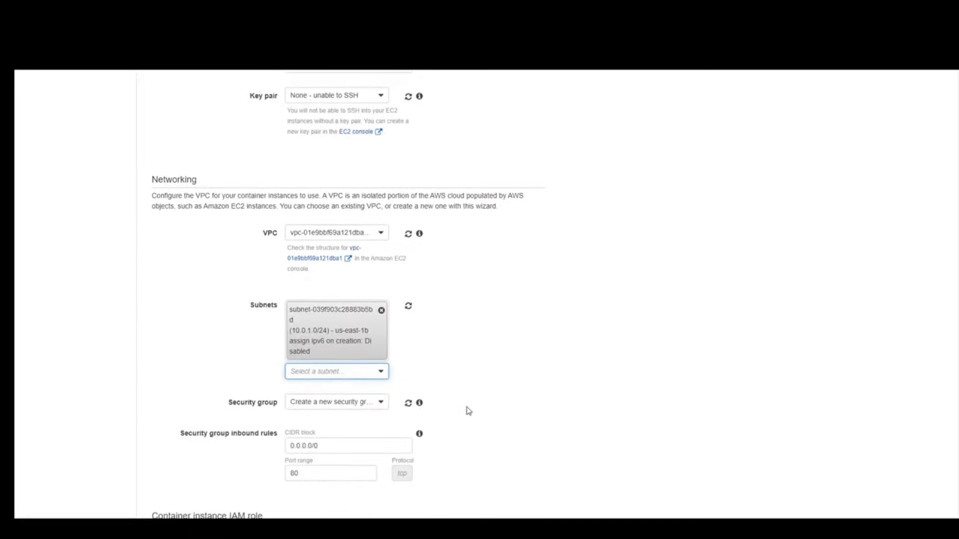
scroll(360, 399, "down", 2)
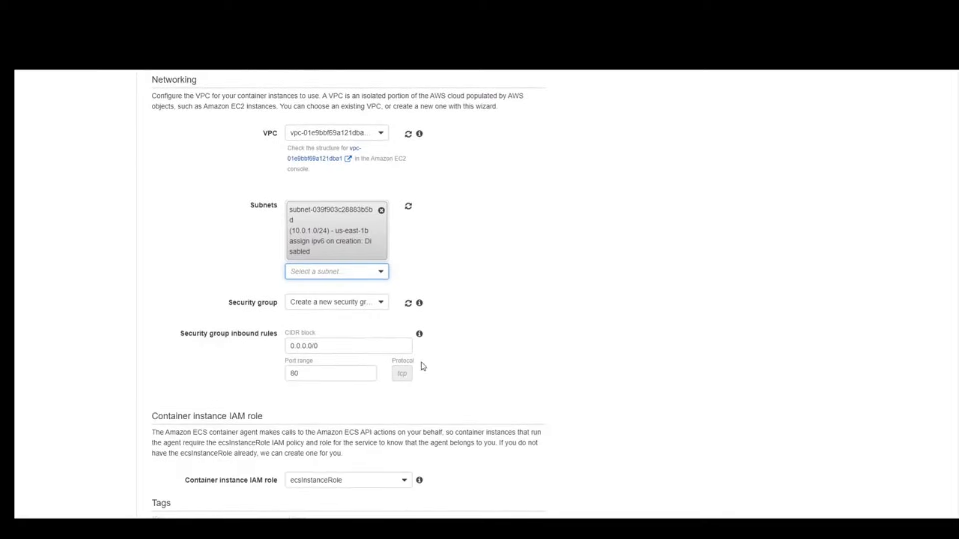
scroll(422, 366, "down", 4)
left_click(528, 475)
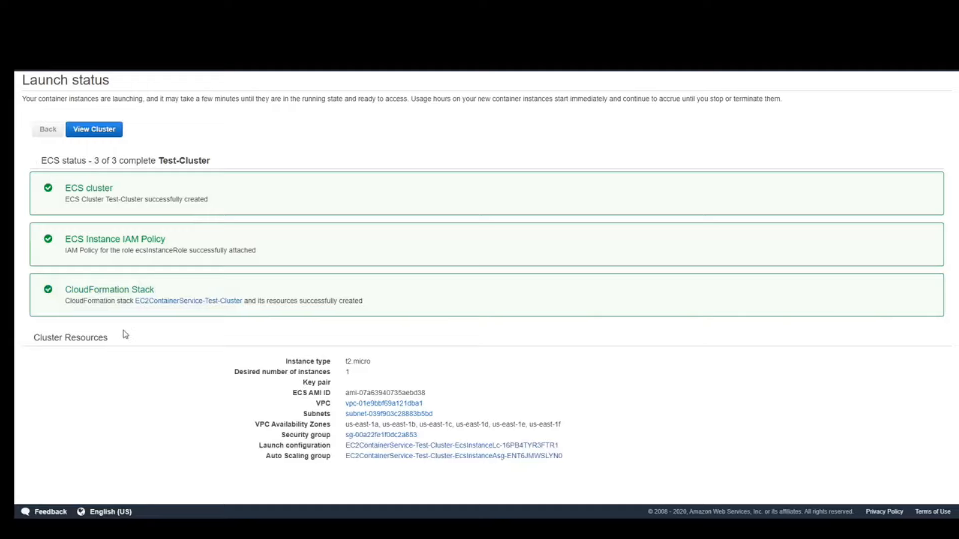
Start creating a service in Test-Cluster using first-run-task-definition, revision 5 (latest)
left_click(91, 129)
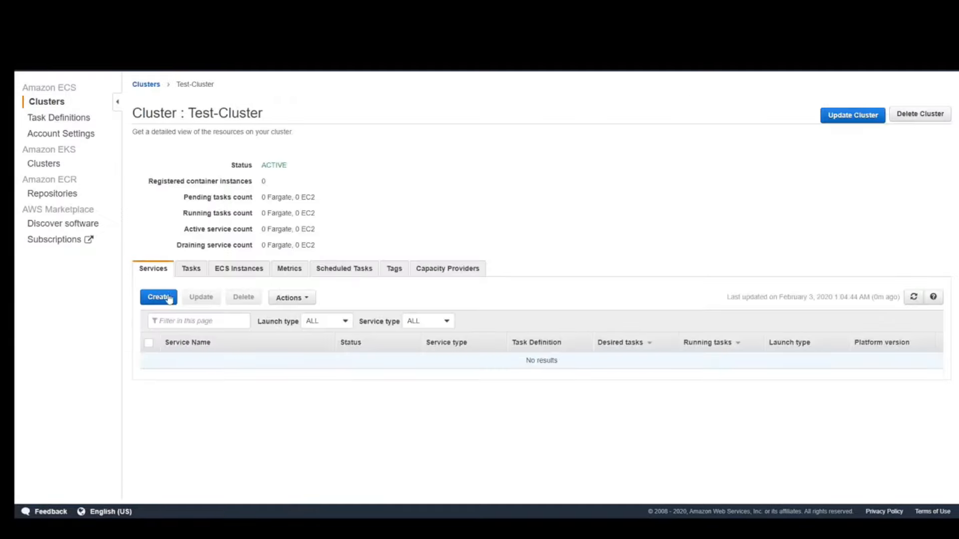
left_click(147, 298)
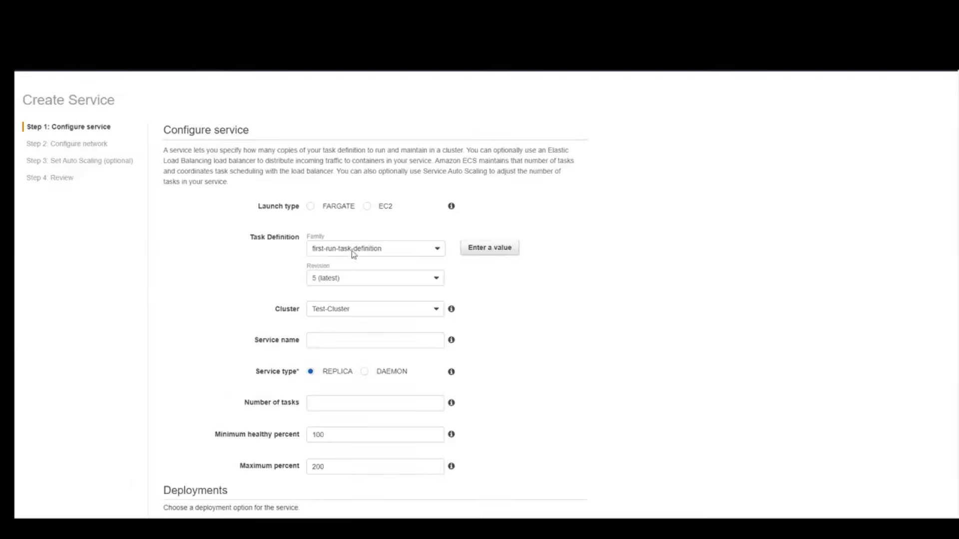
left_click(359, 253)
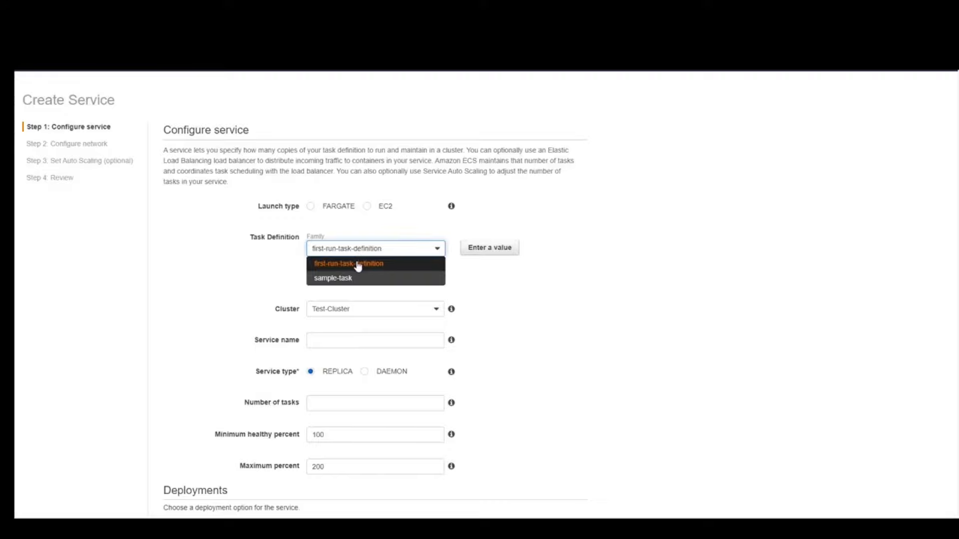
left_click(358, 263)
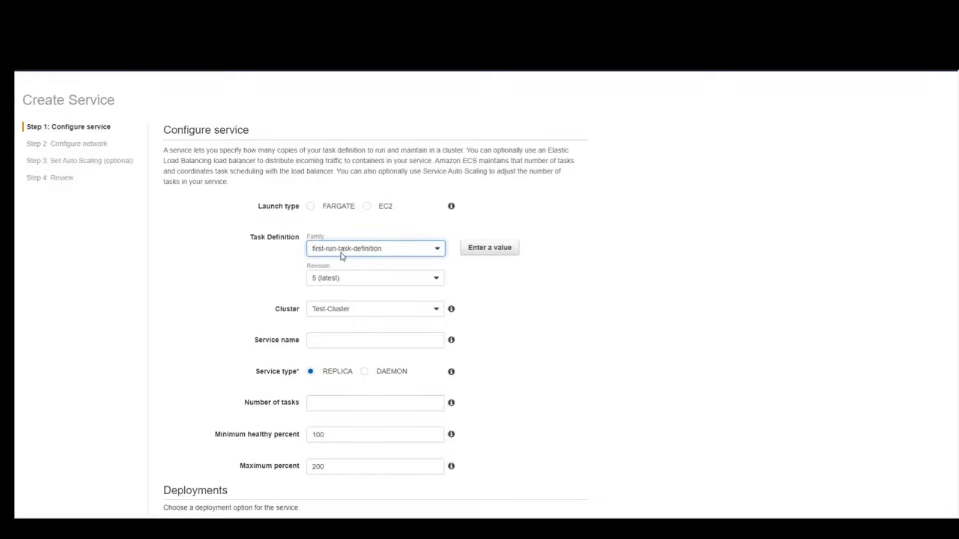
left_click(341, 281)
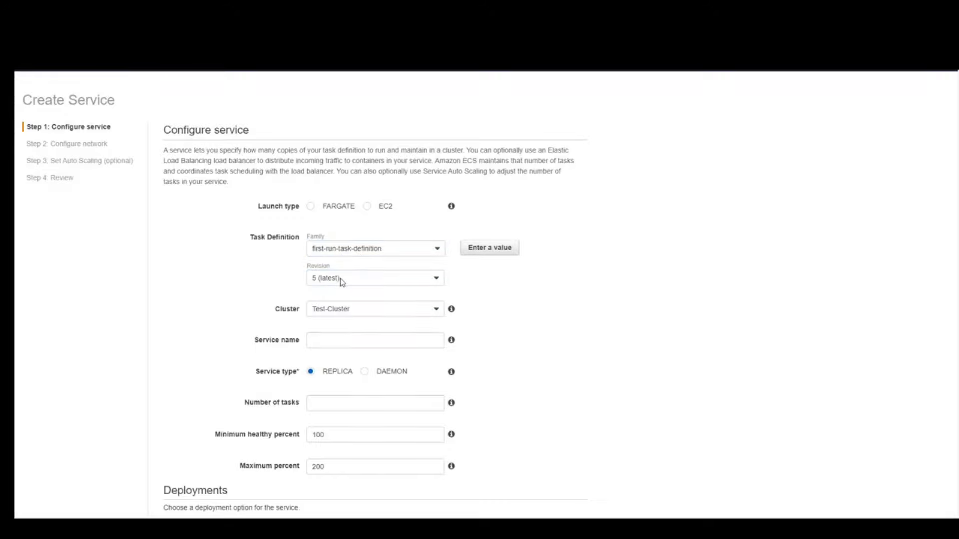
left_click(370, 312)
left_click(369, 314)
left_click(369, 313)
left_click(368, 314)
Name the service My-Application and set its number of tasks to 1, keeping the default deployment and placement options
left_click(358, 340)
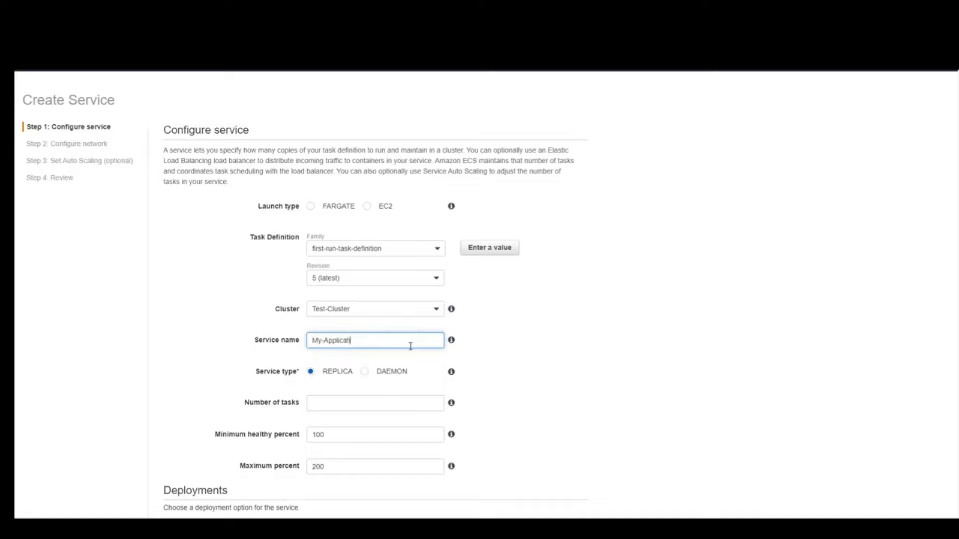
left_click(312, 402)
scroll(314, 403, "down", 4)
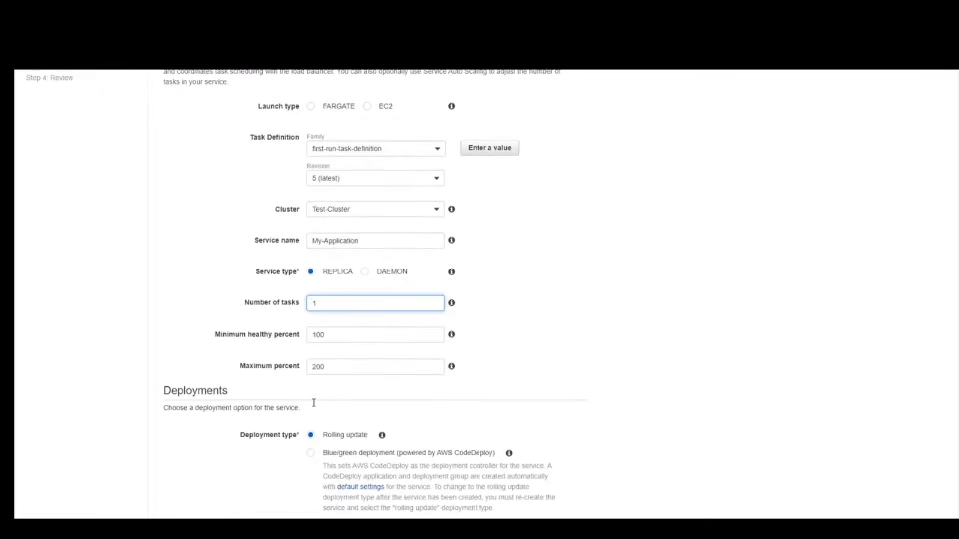
scroll(314, 402, "up", 2)
scroll(314, 403, "down", 2)
scroll(314, 403, "down", 2)
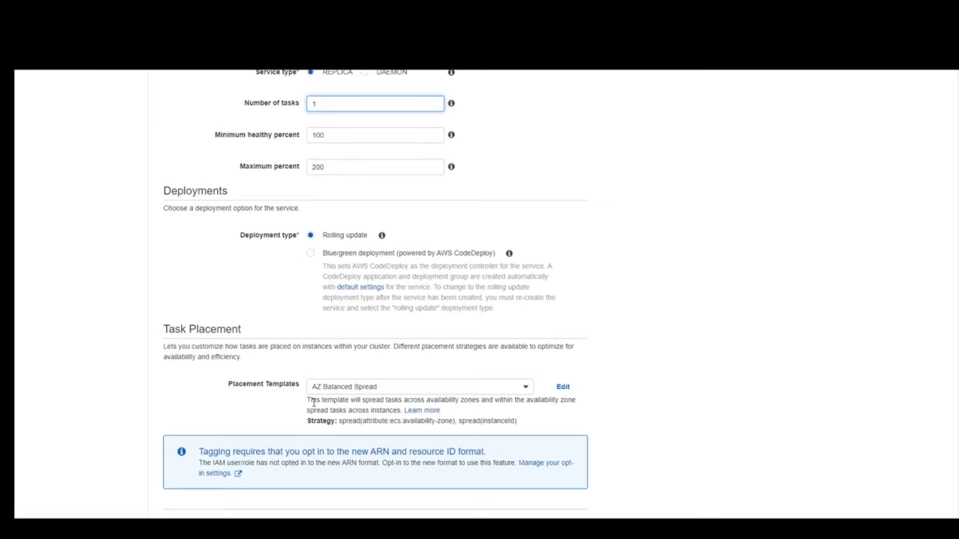
scroll(381, 343, "down", 1)
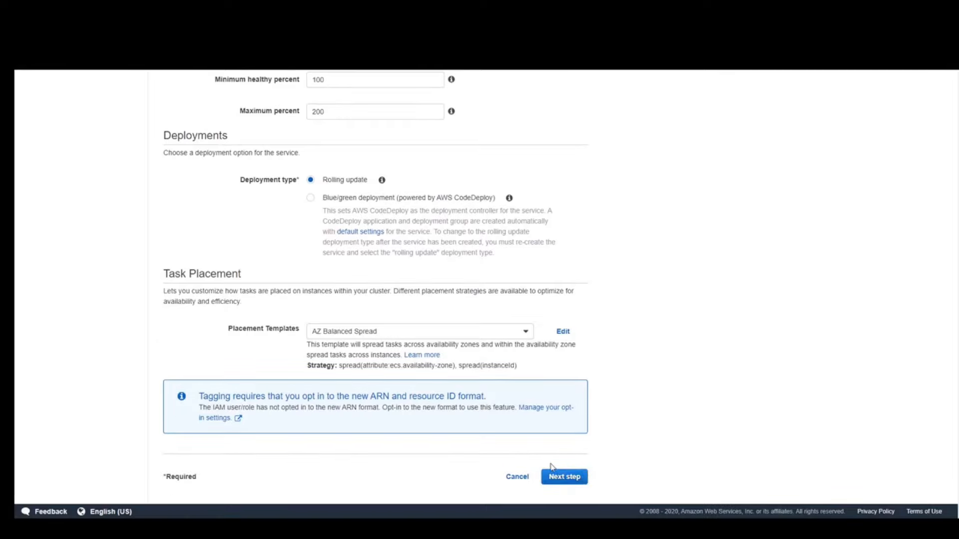
scroll(551, 467, "up", 2)
scroll(551, 467, "down", 2)
left_click(565, 477)
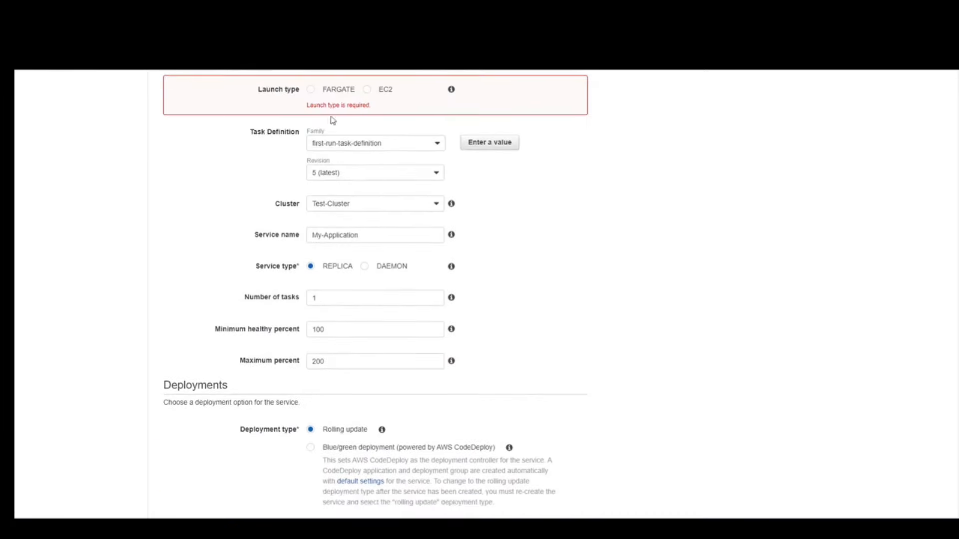
Set the service's launch type to FARGATE and continue to the network configuration
scroll(313, 99, "up", 2)
left_click(310, 189)
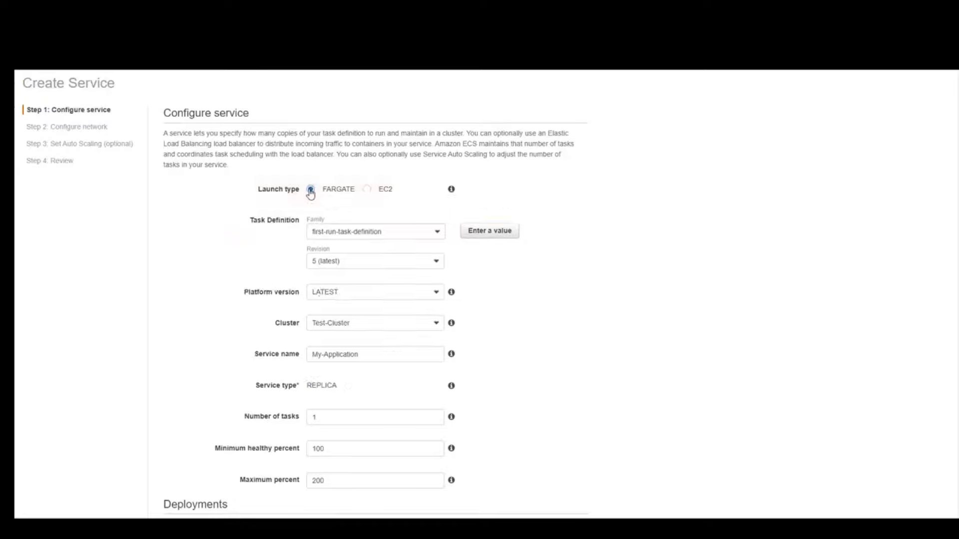
scroll(342, 247, "down", 5)
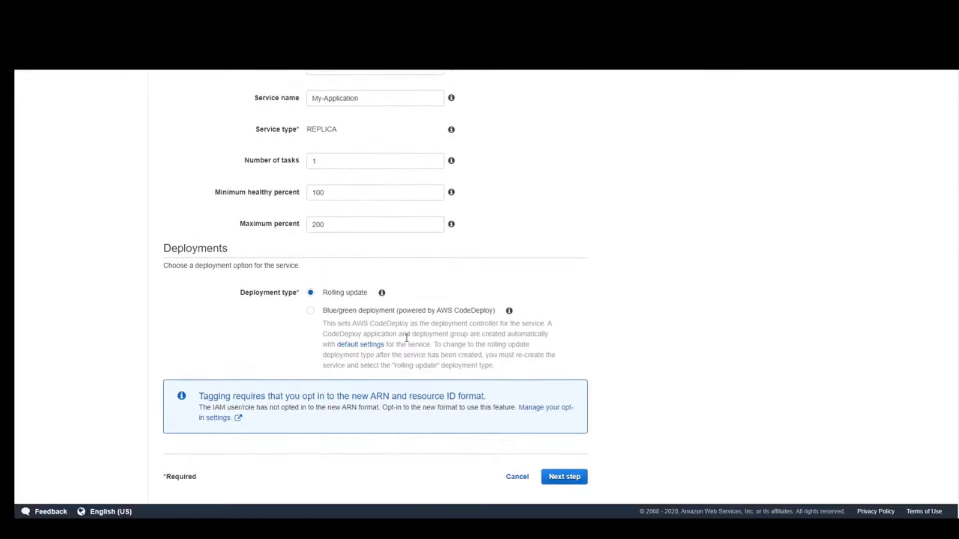
left_click(565, 477)
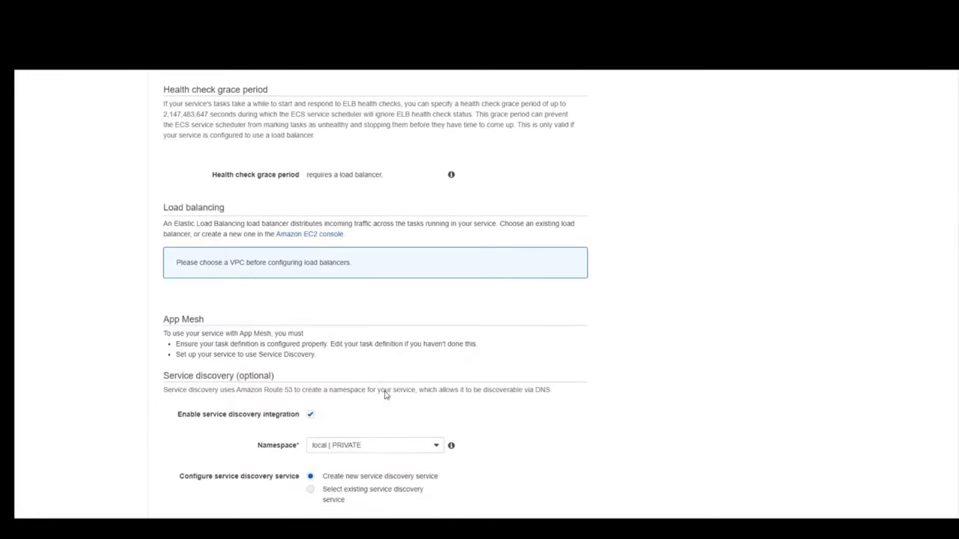
Set the service's cluster VPC to vpc-01e9bbf69a121dba1 and add its 10.0.1.0/24 subnet in us-east-1b
scroll(380, 389, "down", 2)
scroll(367, 330, "up", 5)
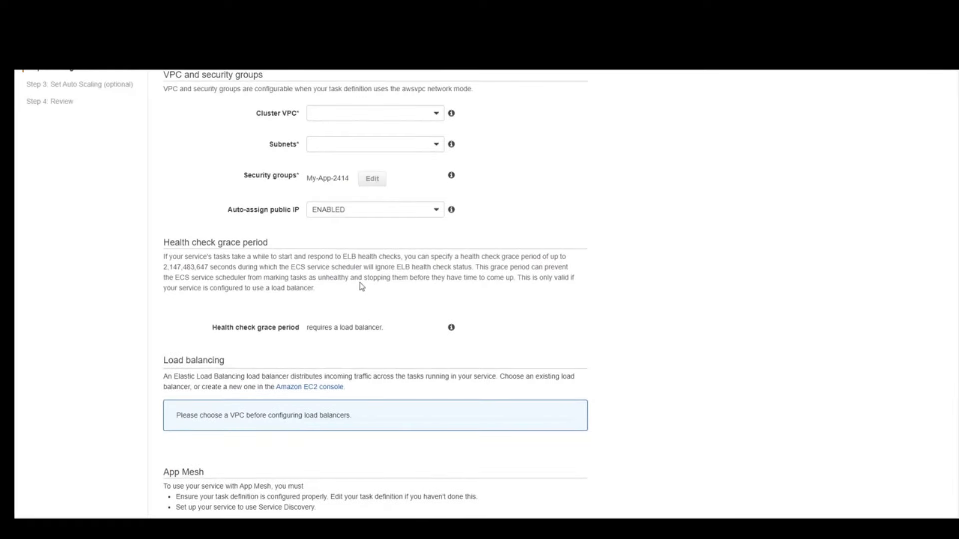
left_click(336, 117)
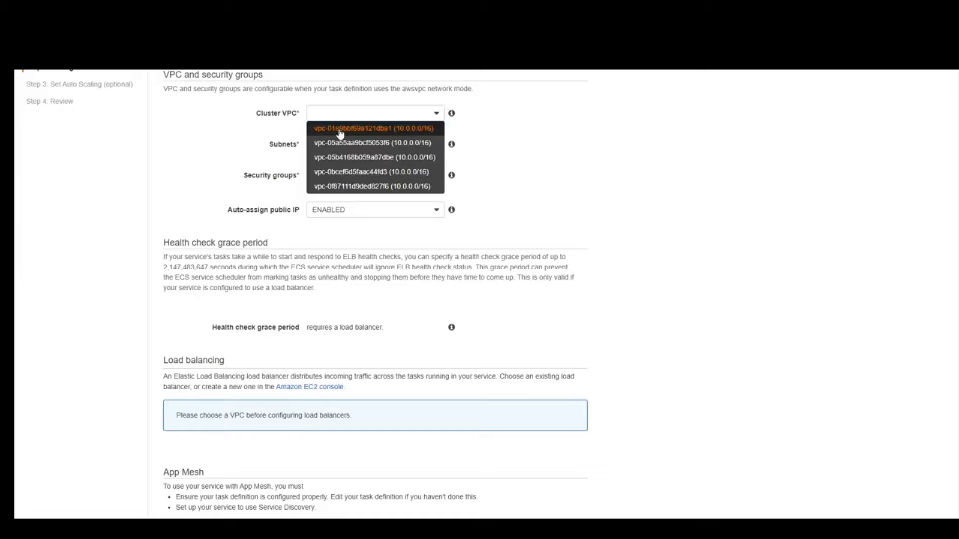
left_click(338, 129)
left_click(356, 151)
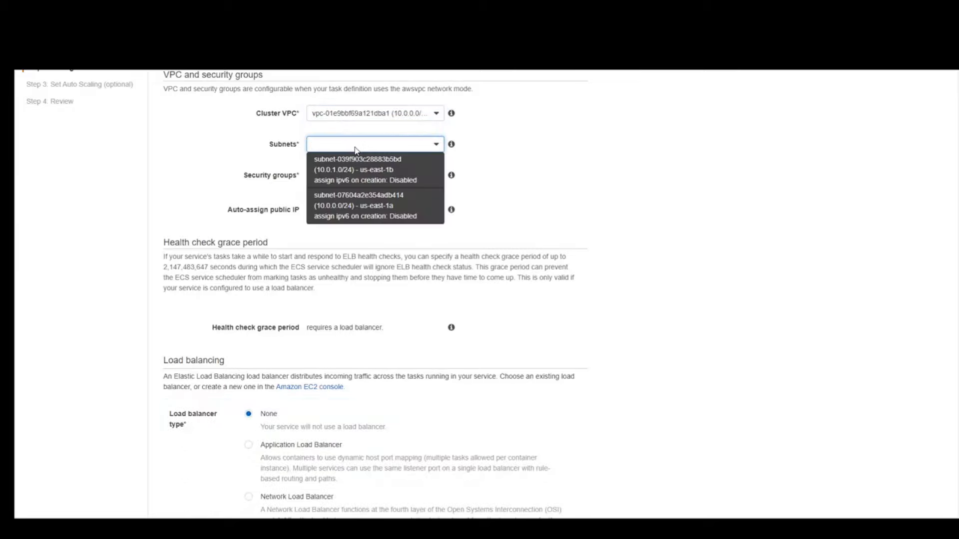
left_click(357, 161)
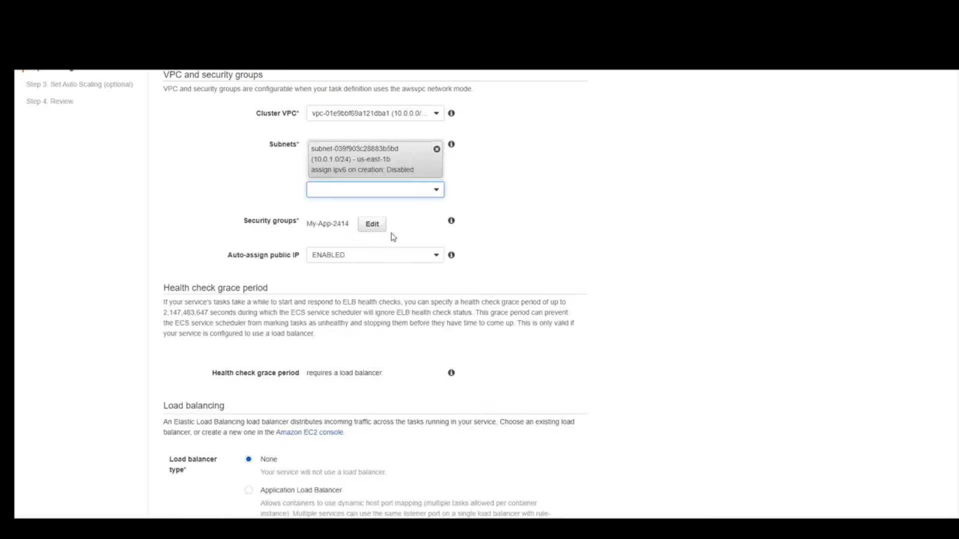
Continue to the service review with no load balancer, default service discovery and no auto scaling
scroll(391, 240, "down", 3)
scroll(392, 245, "down", 3)
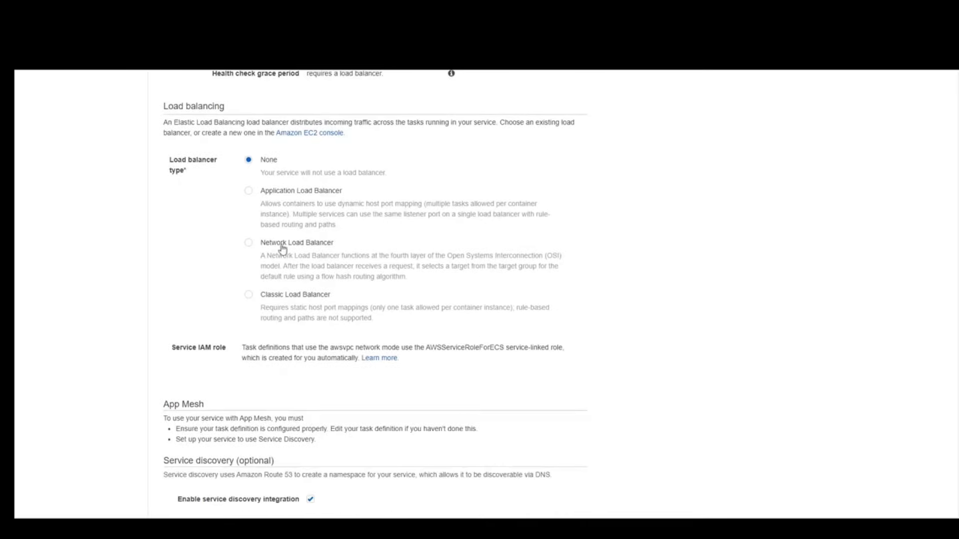
scroll(299, 304, "down", 3)
scroll(400, 377, "down", 6)
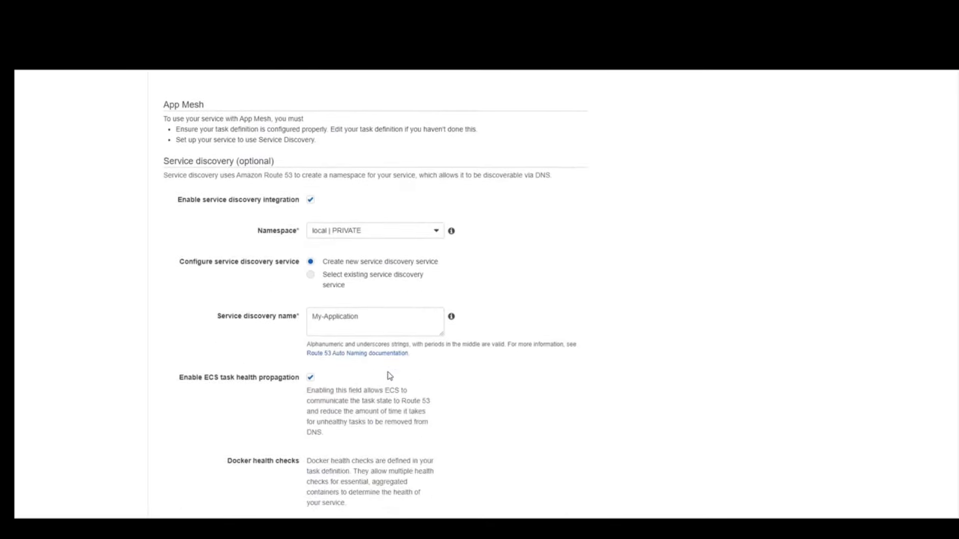
scroll(376, 367, "down", 3)
left_click(560, 477)
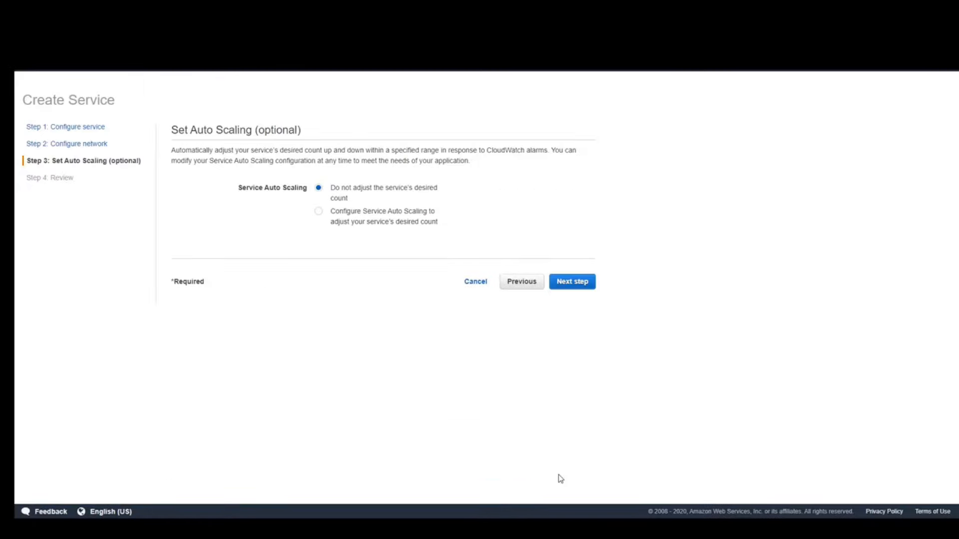
left_click(578, 285)
Create the My-Application service and open its details page
scroll(414, 270, "down", 4)
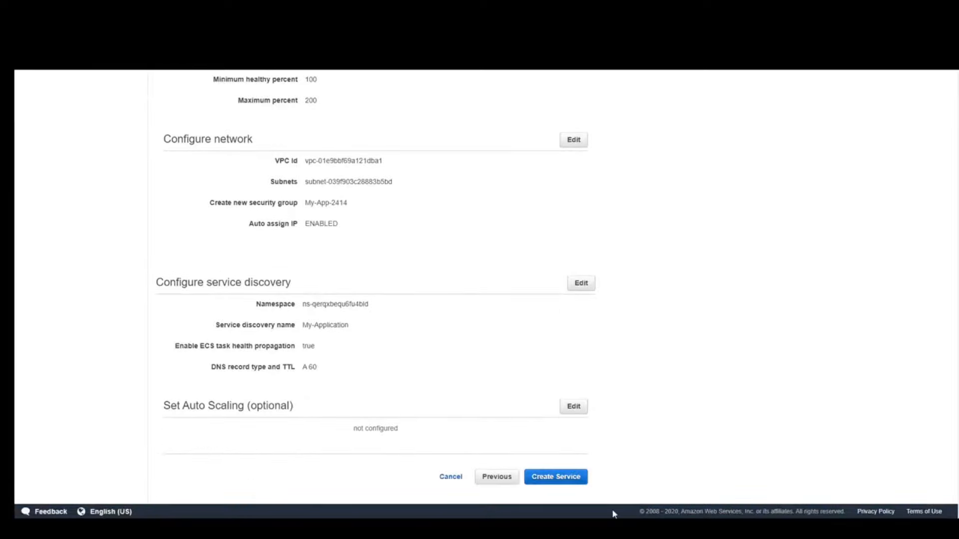
left_click(543, 480)
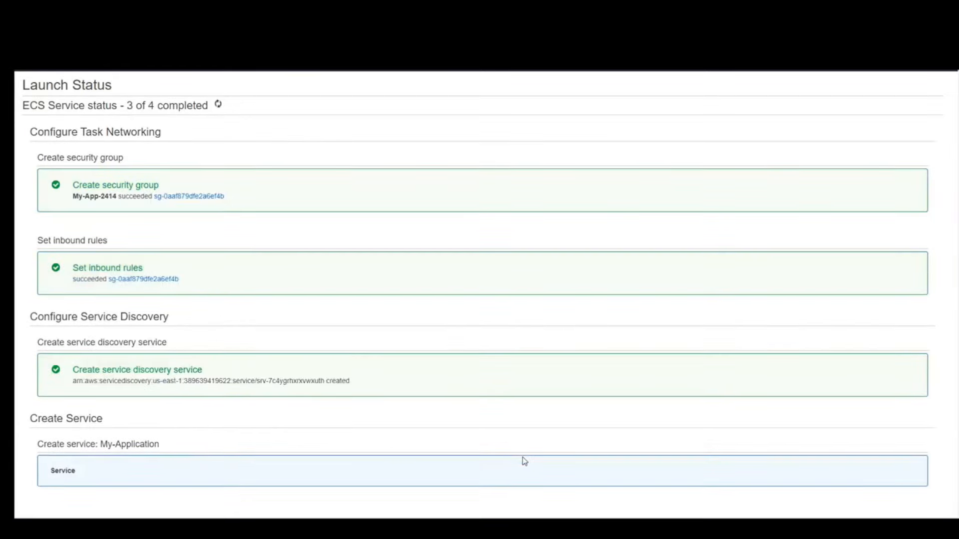
scroll(349, 430, "down", 3)
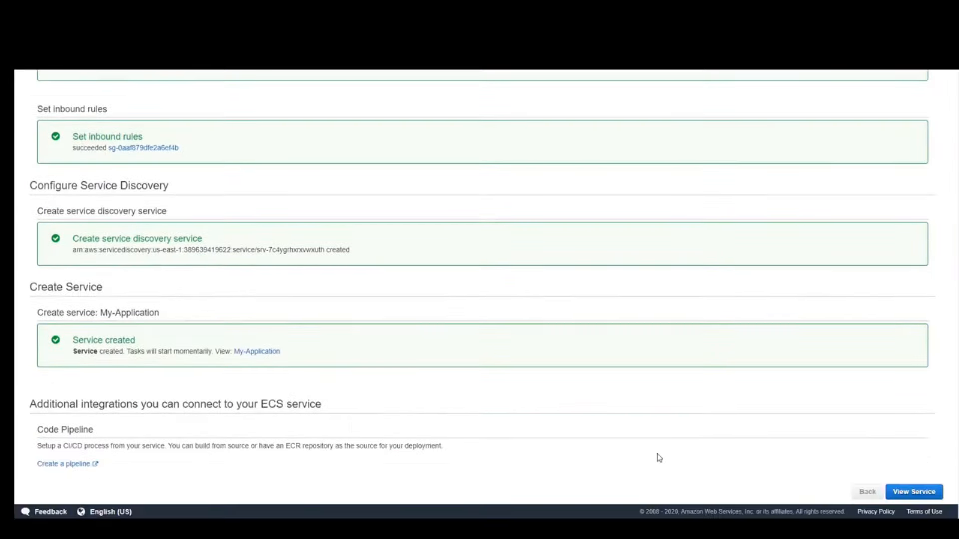
left_click(914, 492)
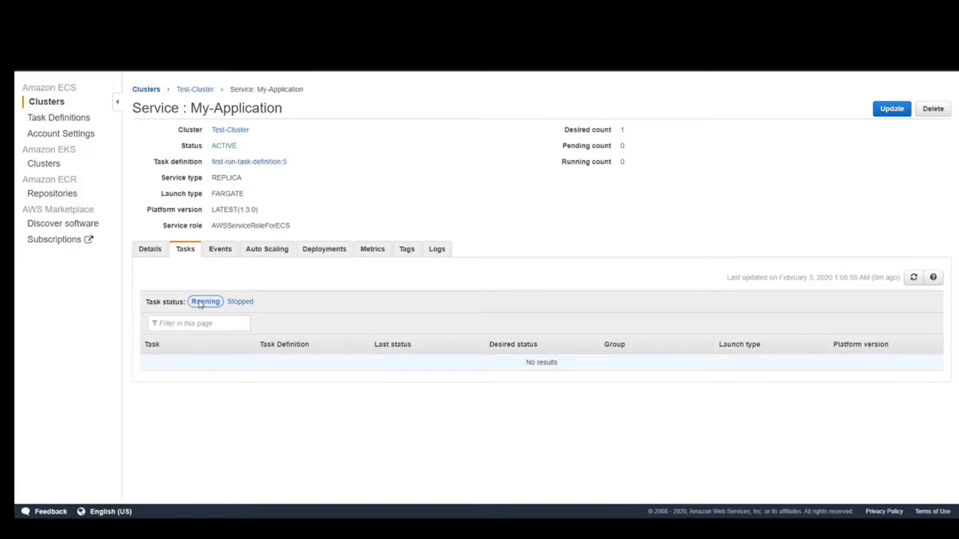
Review the My-Application service's details and tasks, and check its task's last status in Test-Cluster's task list
left_click(150, 254)
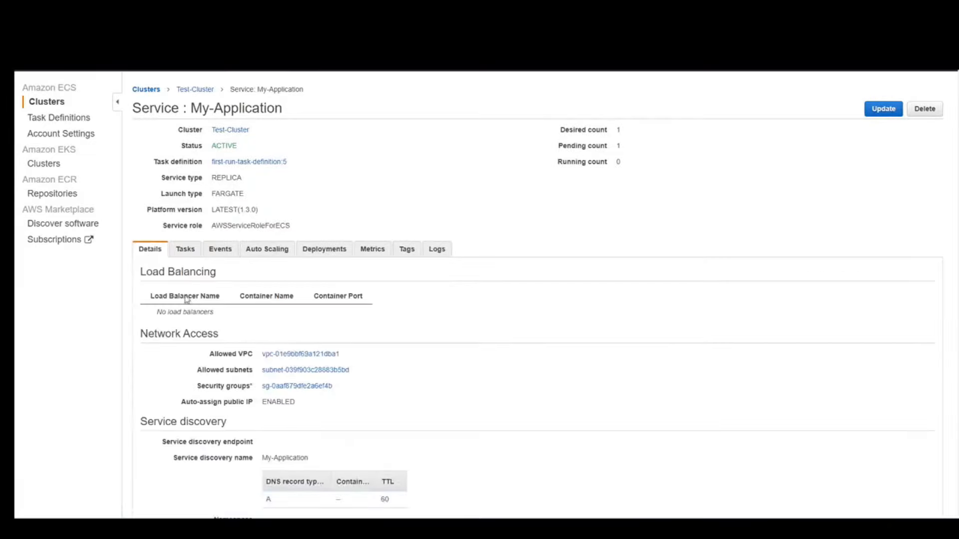
left_click(180, 252)
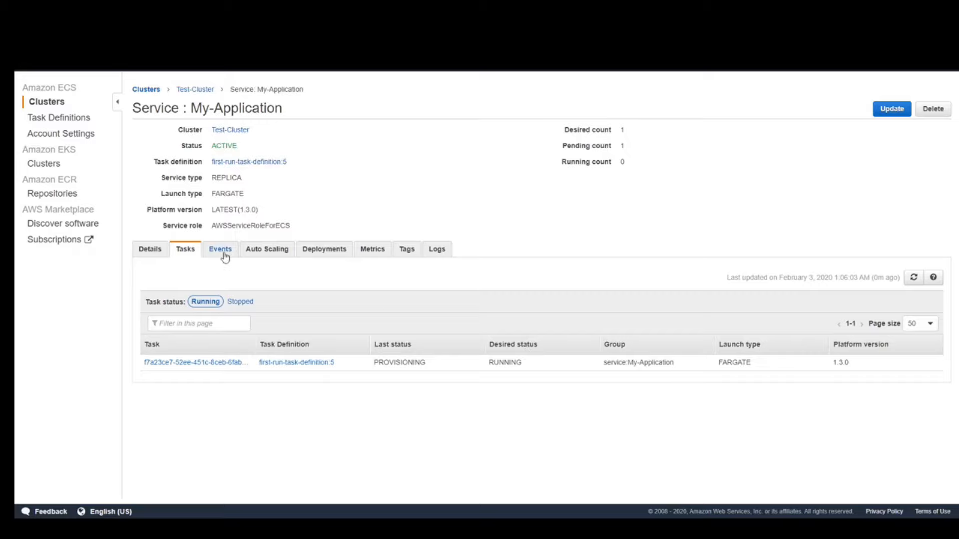
left_click(50, 103)
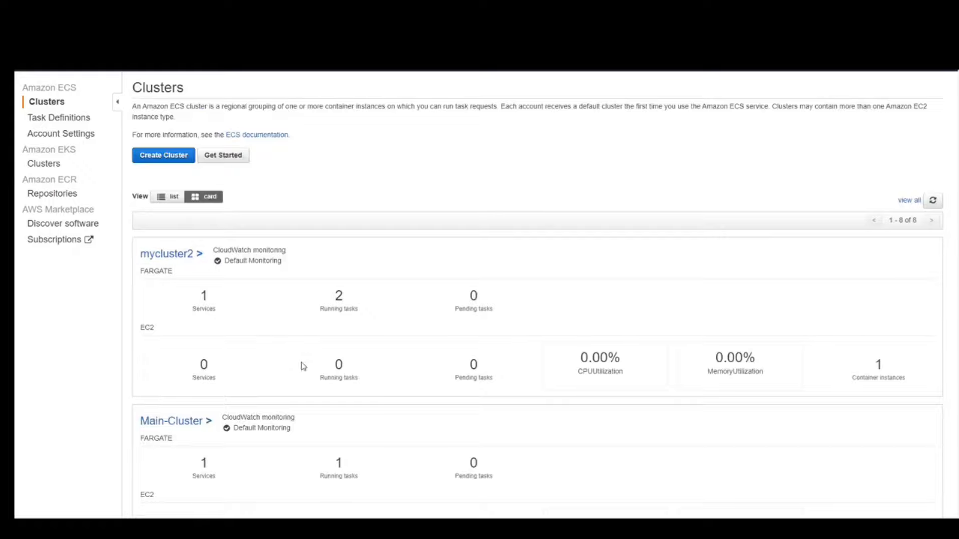
scroll(241, 373, "down", 6)
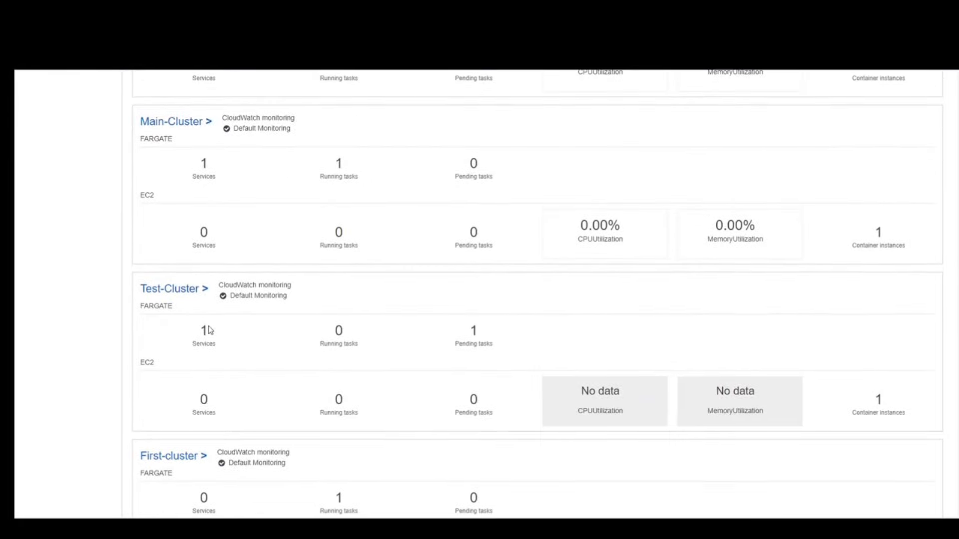
left_click(184, 288)
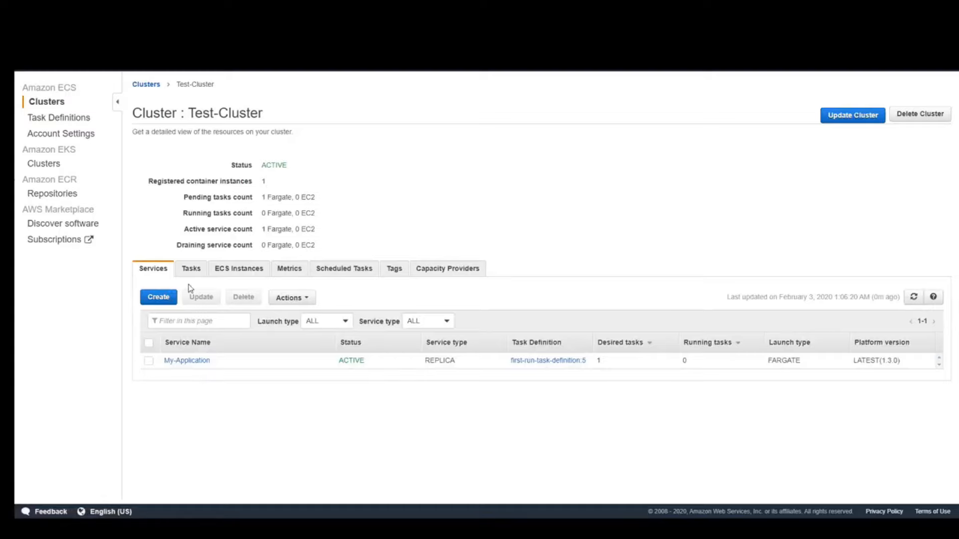
left_click(187, 270)
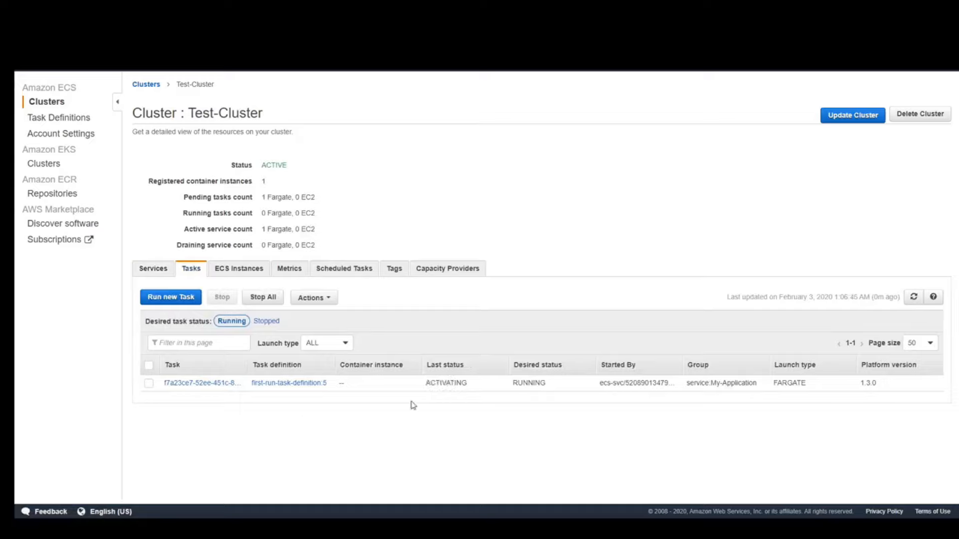
left_click_drag(427, 384, 475, 389)
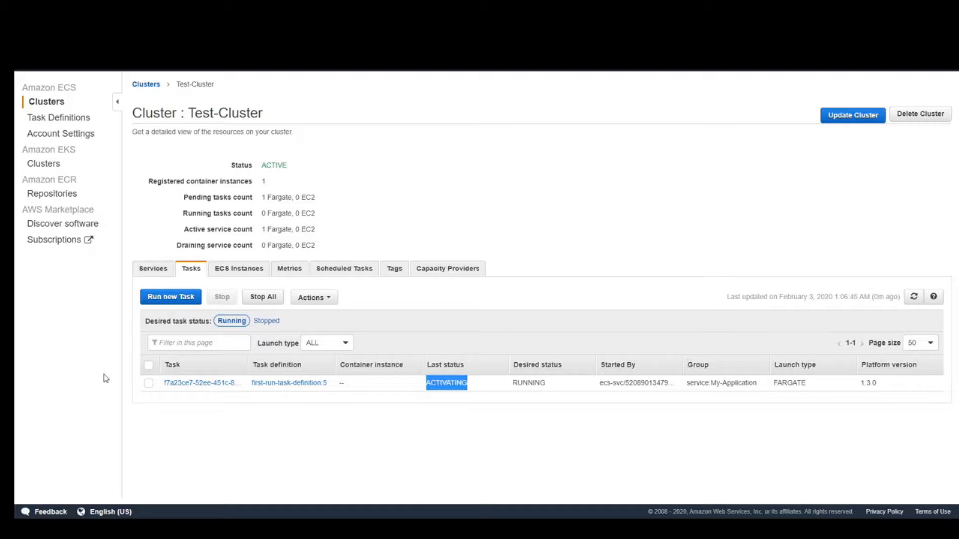
Open the My-Application task's details and load its public IP address in a new browser tab
left_click(206, 384)
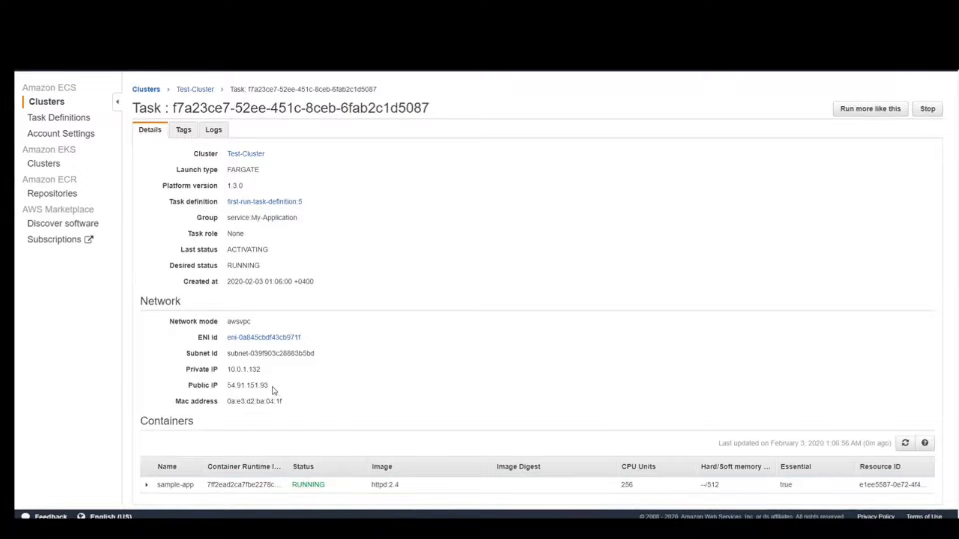
left_click_drag(273, 389, 228, 386)
key("ctrl+c")
key("ctrl+t")
key("ctrl+v")
key("Return")
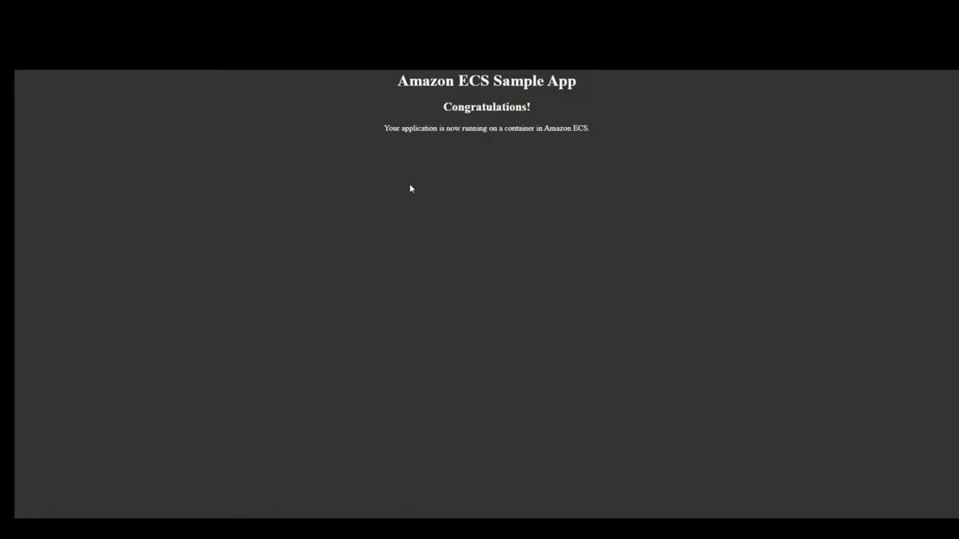
Return to the ECS console's cluster list and open Test-Cluster
key("ctrl+shift+Tab")
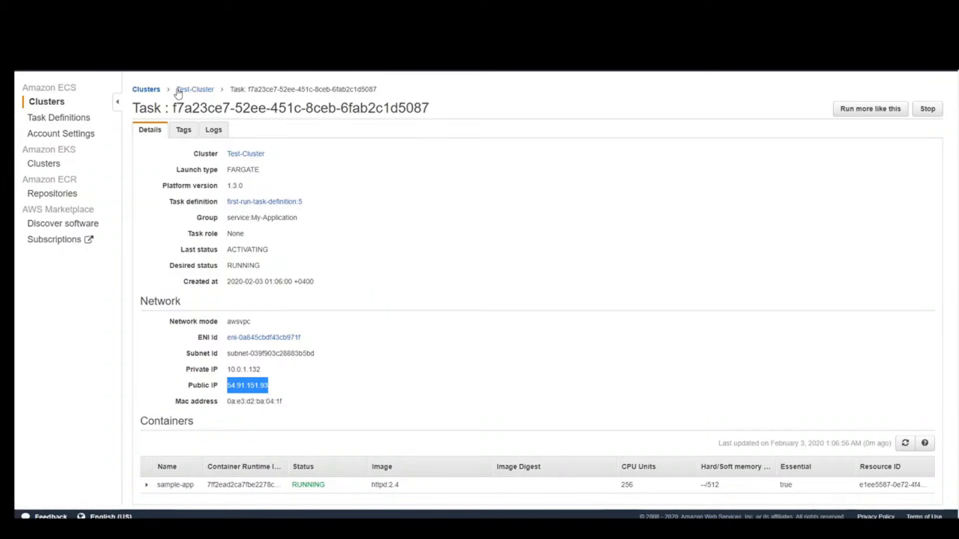
left_click(47, 106)
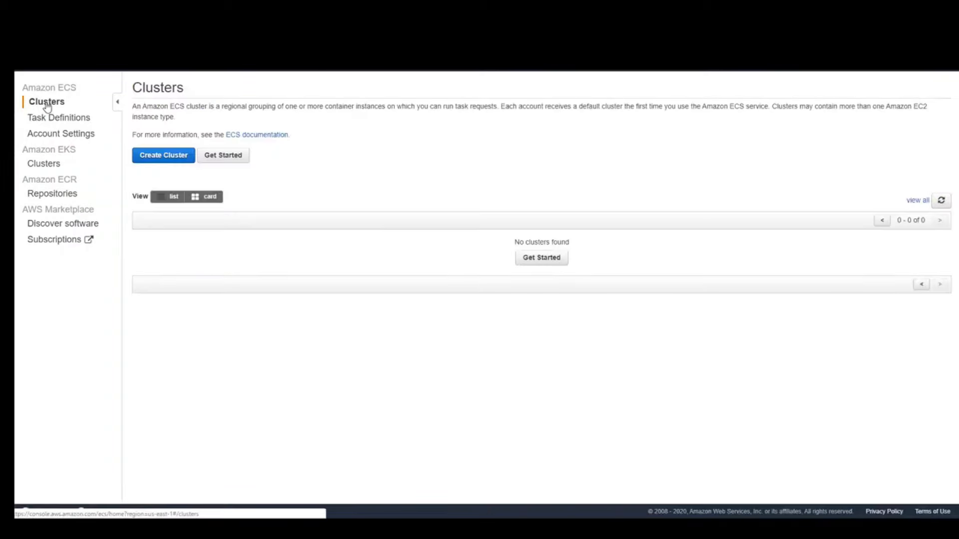
scroll(197, 227, "down", 6)
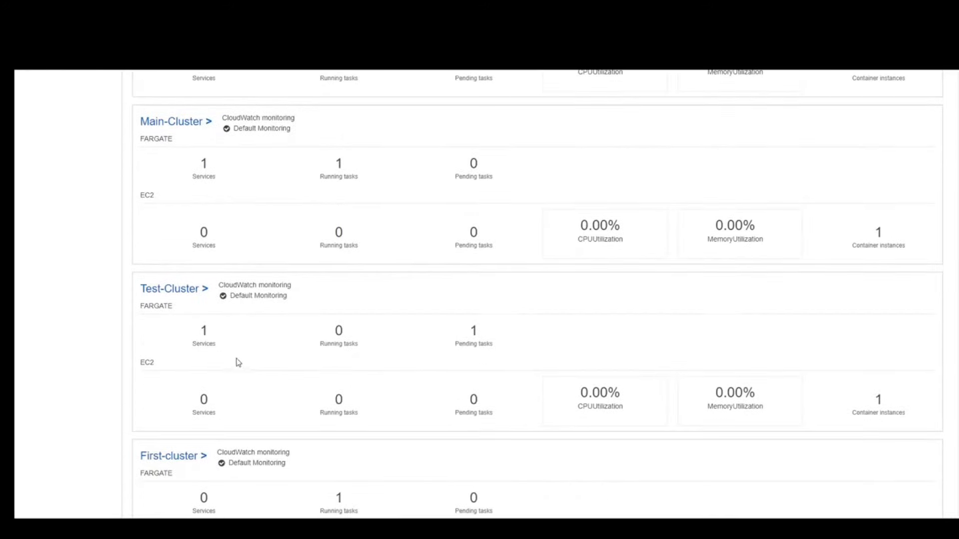
left_click(160, 288)
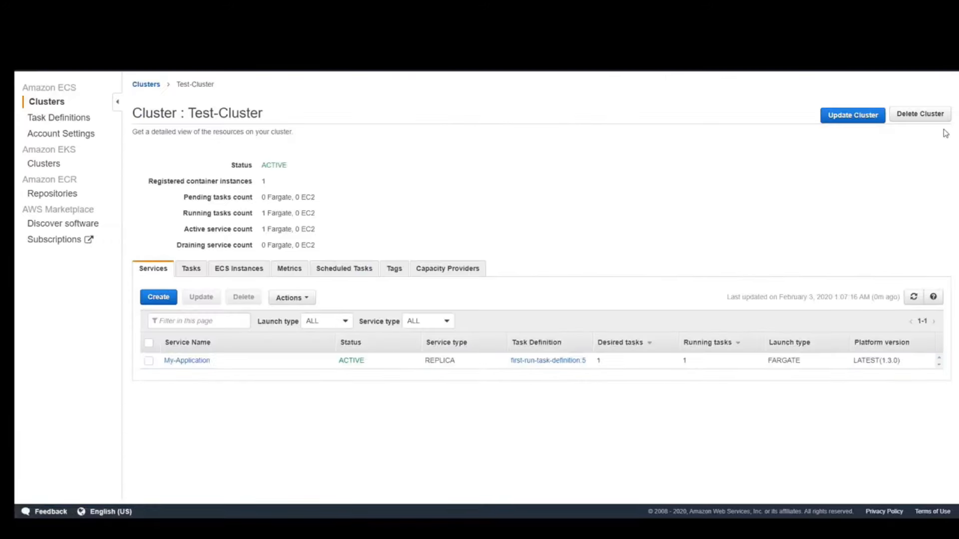
Delete Test-Cluster and its ECS resources, confirming the deletion with the phrase "delete me"
left_click(921, 115)
left_click(413, 218)
type("de")
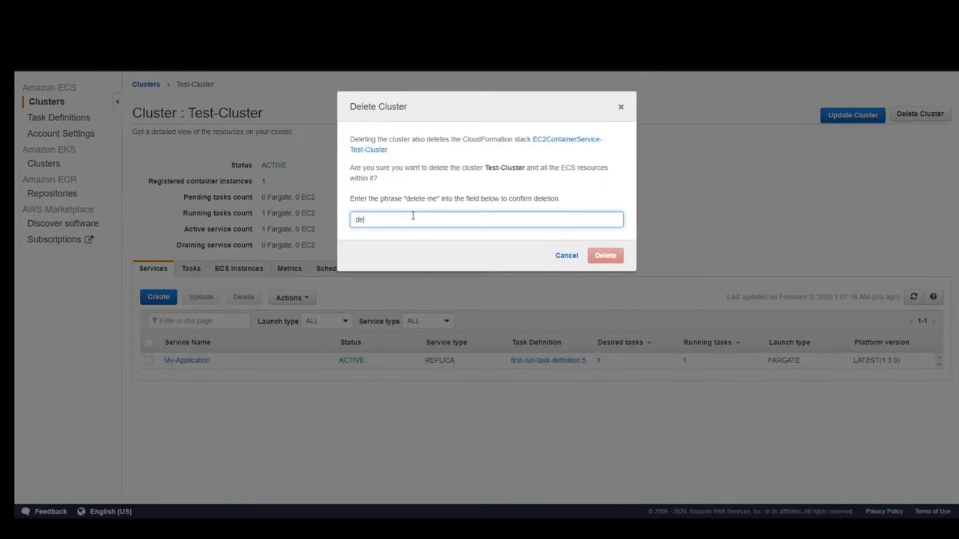
type("lete me")
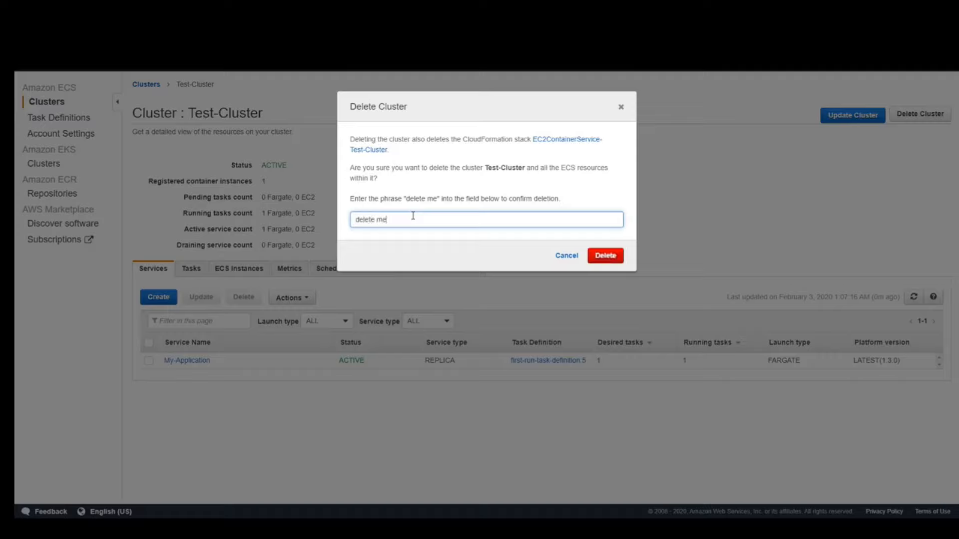
left_click(605, 255)
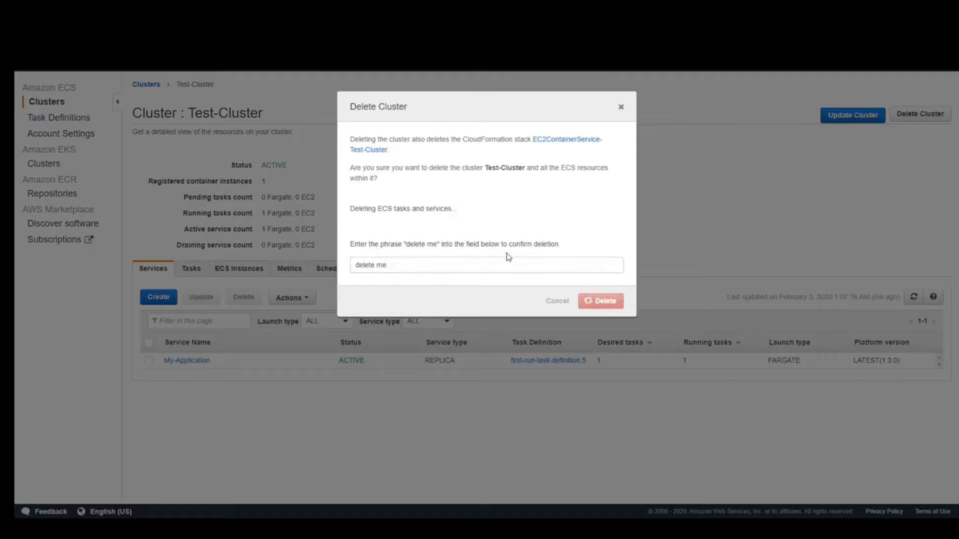